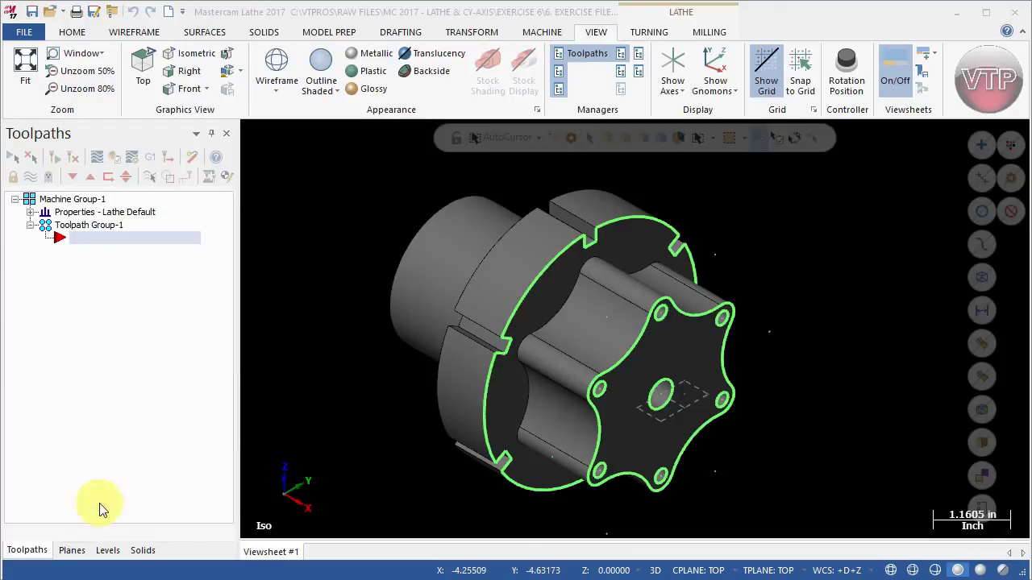
Step: Make the FRONT GEOMETRY level visible and active, hide the RIGHT GEOMETRY level, and switch to the Top graphics view
left_click(107, 552)
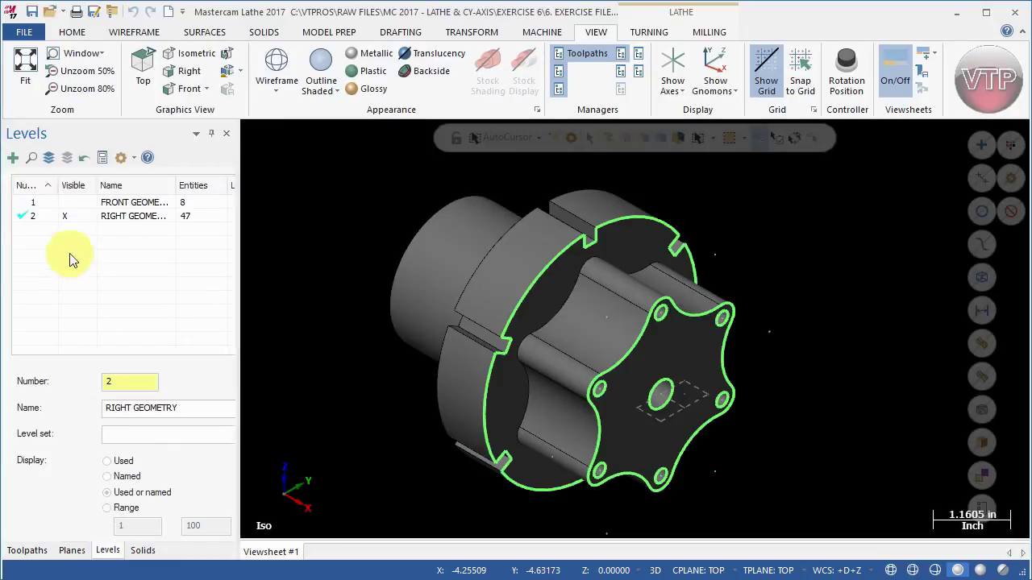
left_click(67, 202)
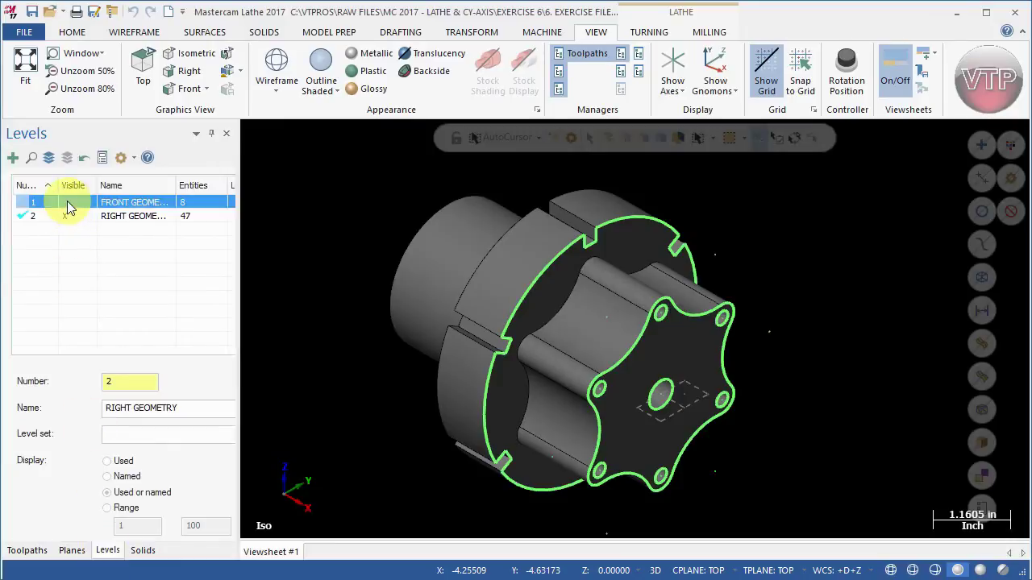
left_click(24, 204)
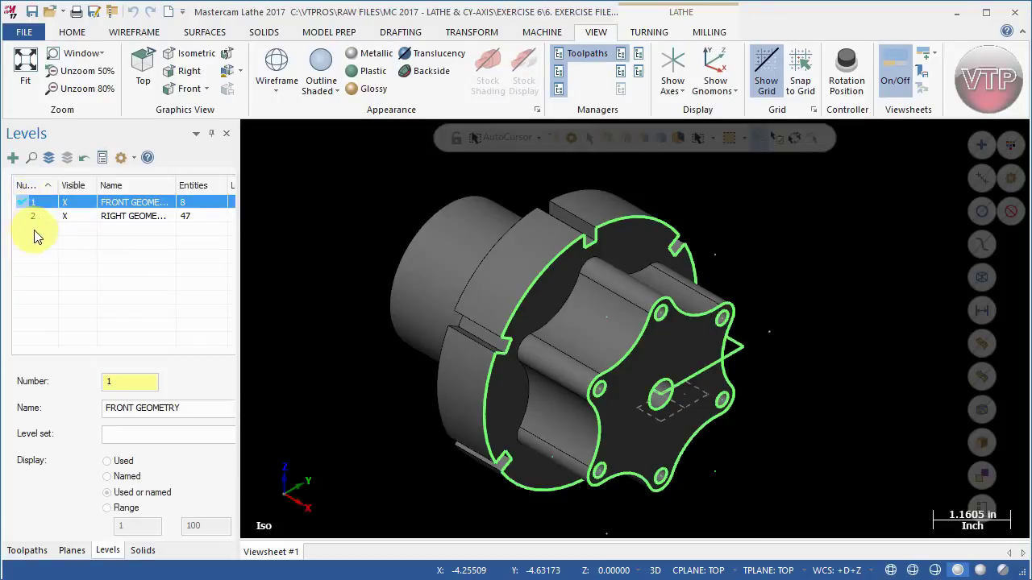
left_click(66, 216)
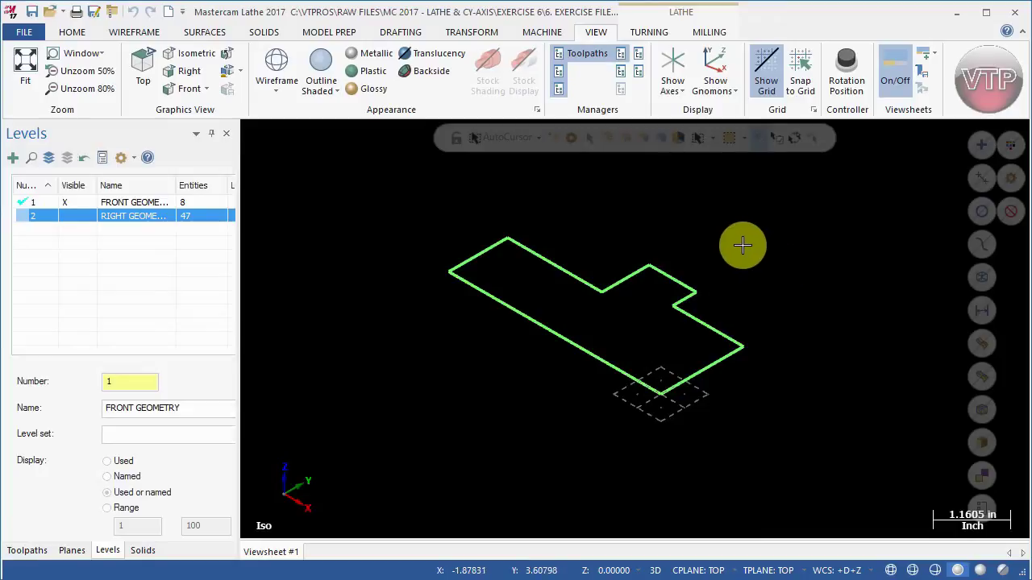
left_click(142, 73)
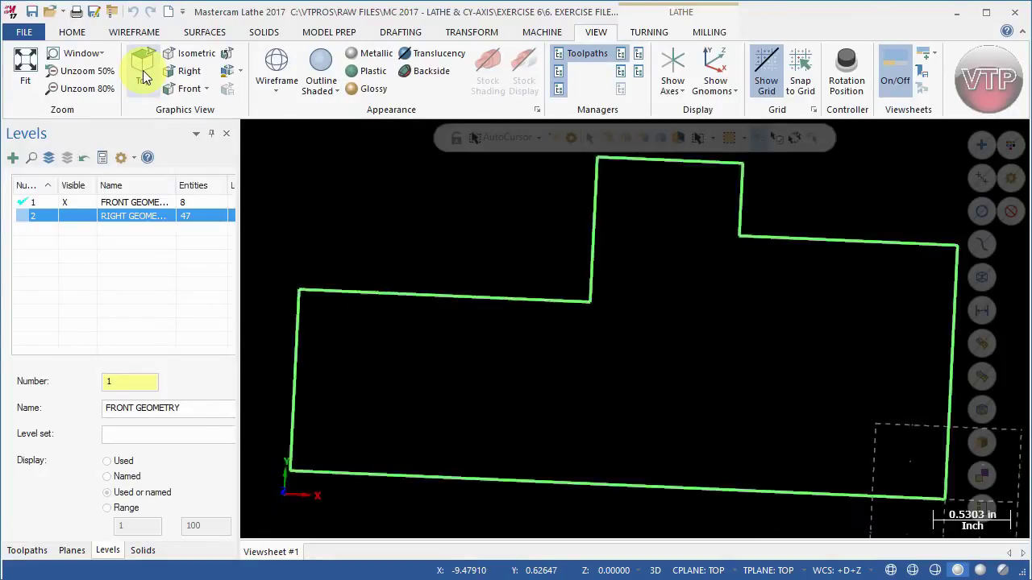
scroll(624, 492, "down", 3)
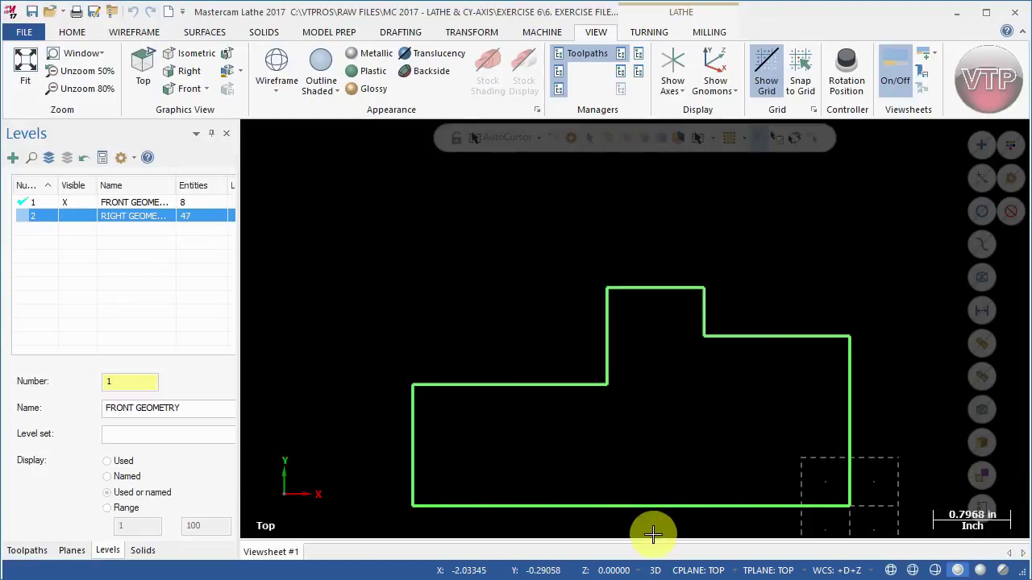
scroll(653, 533, "down", 1)
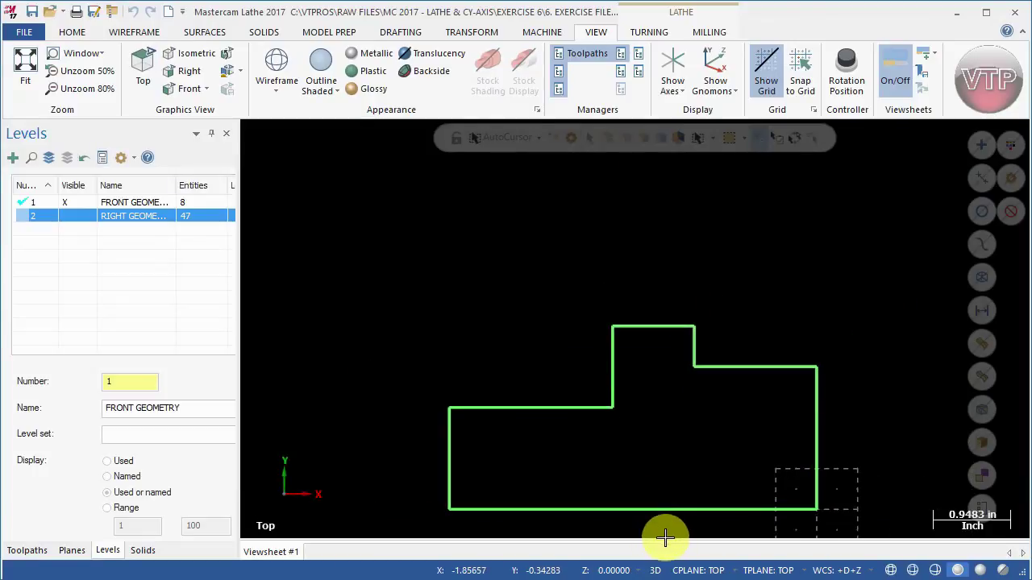
Step: Set the WCS, construction plane and tool plane all to the lathe plane +D+Z
left_click(28, 550)
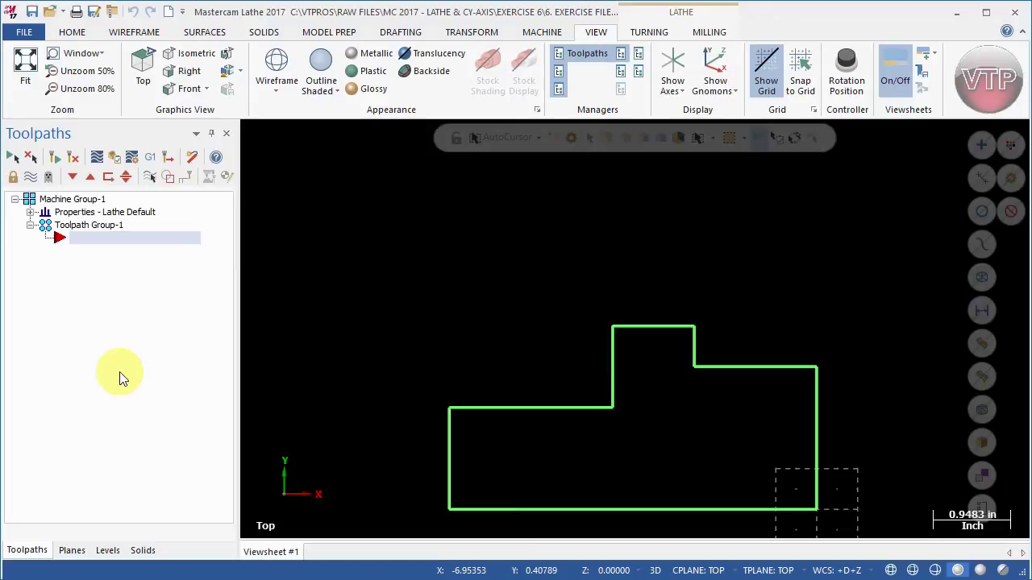
left_click(72, 550)
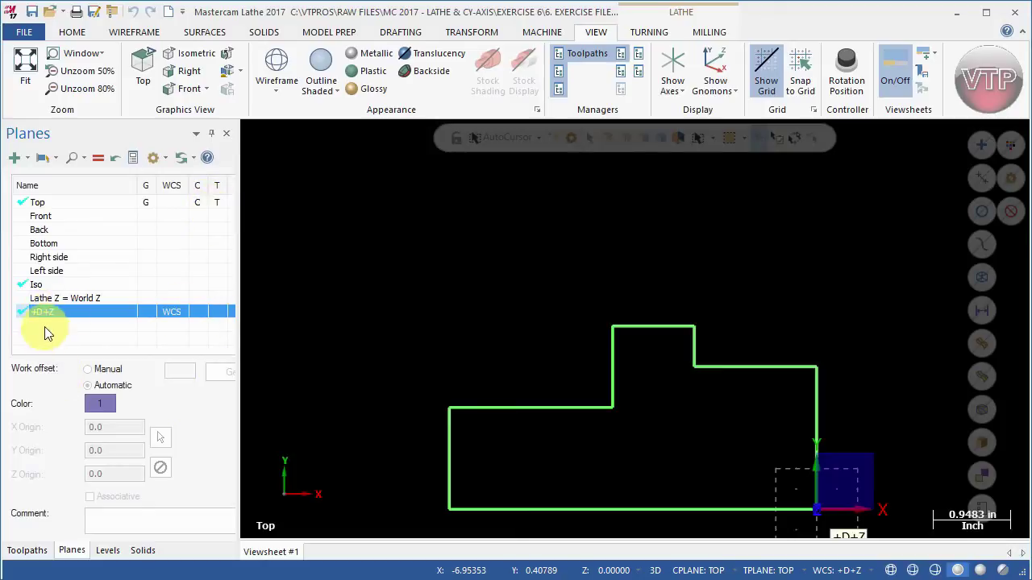
left_click(98, 157)
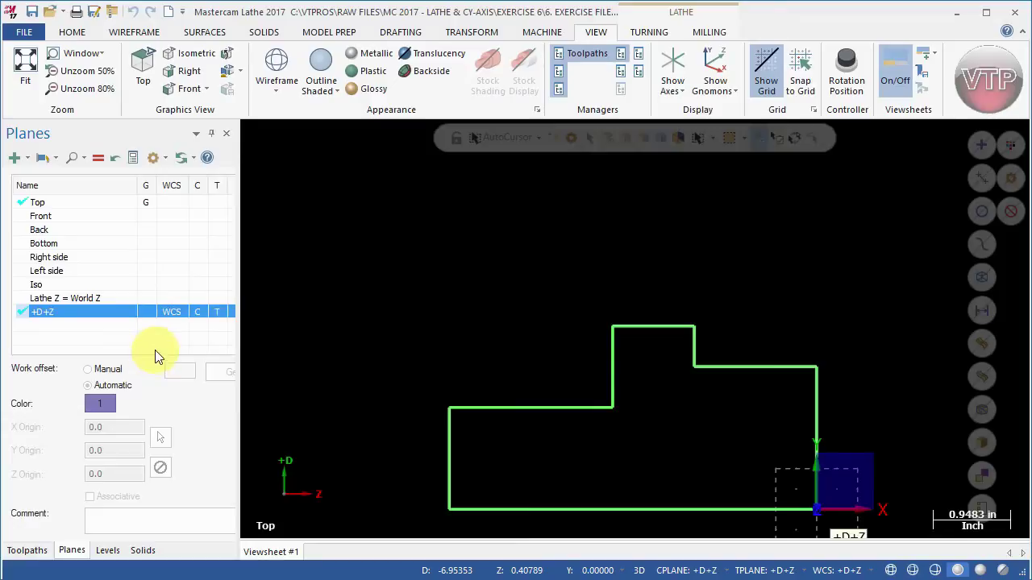
Step: In the machine group's tool settings, set the program number to 6, assign tool numbers sequentially and enable the duplicate tool number warning
left_click(26, 549)
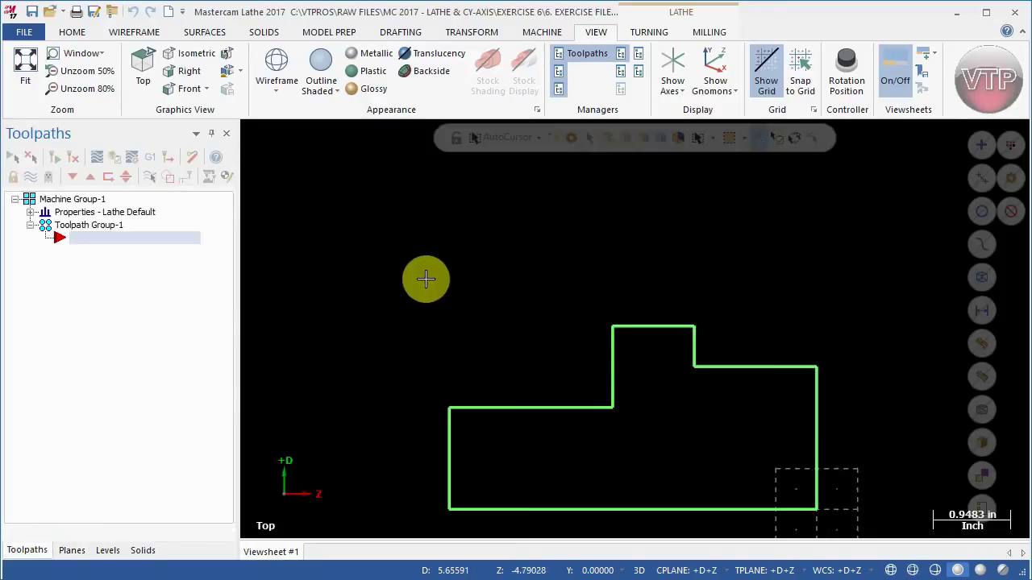
left_click(29, 212)
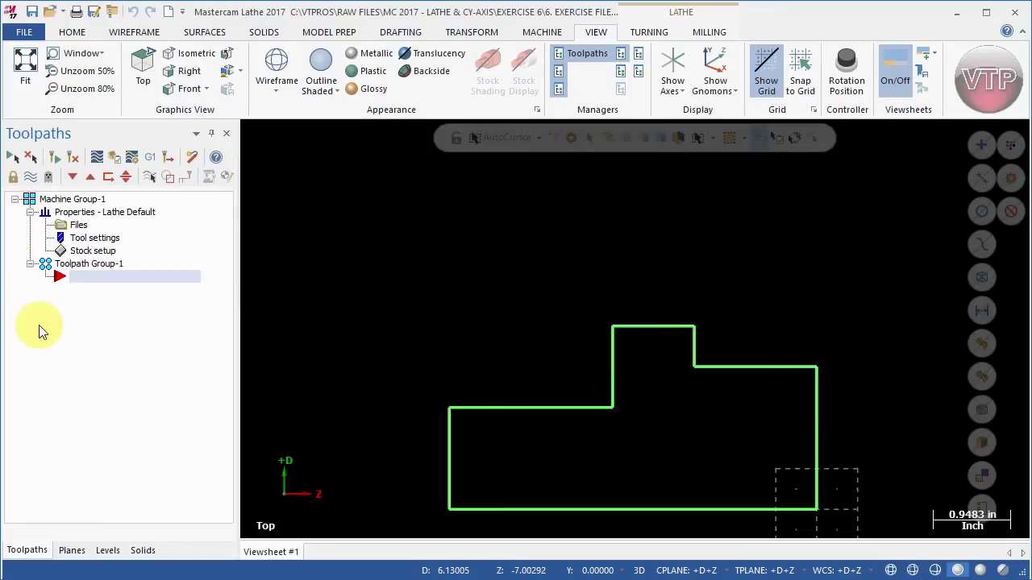
left_click(90, 238)
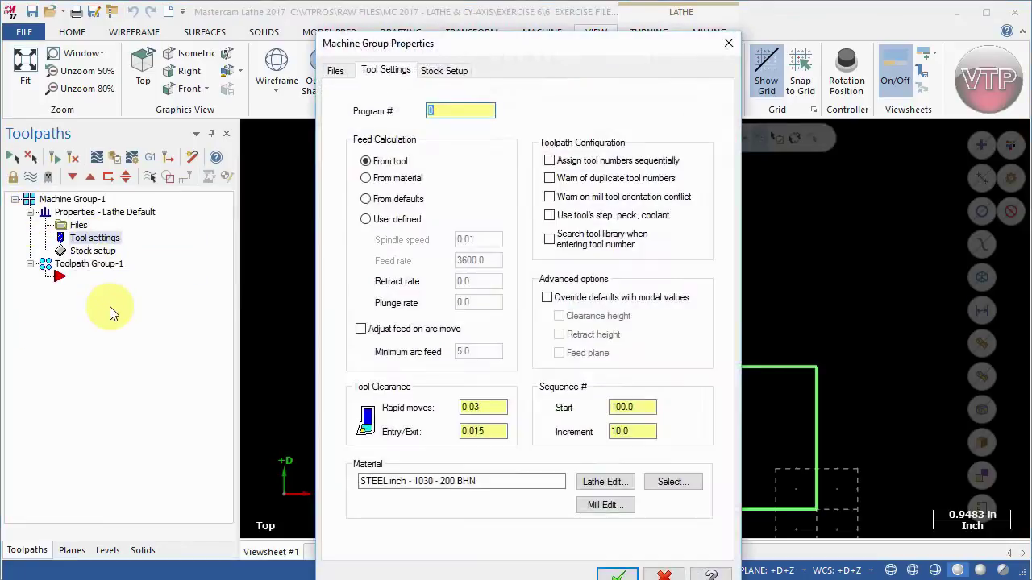
left_click_drag(424, 45, 401, 17)
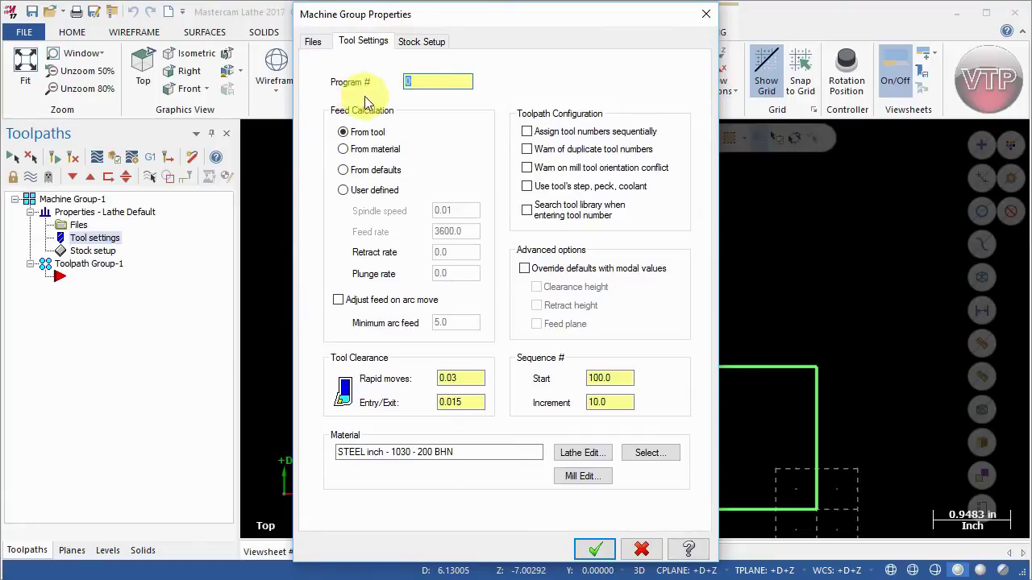
type("6")
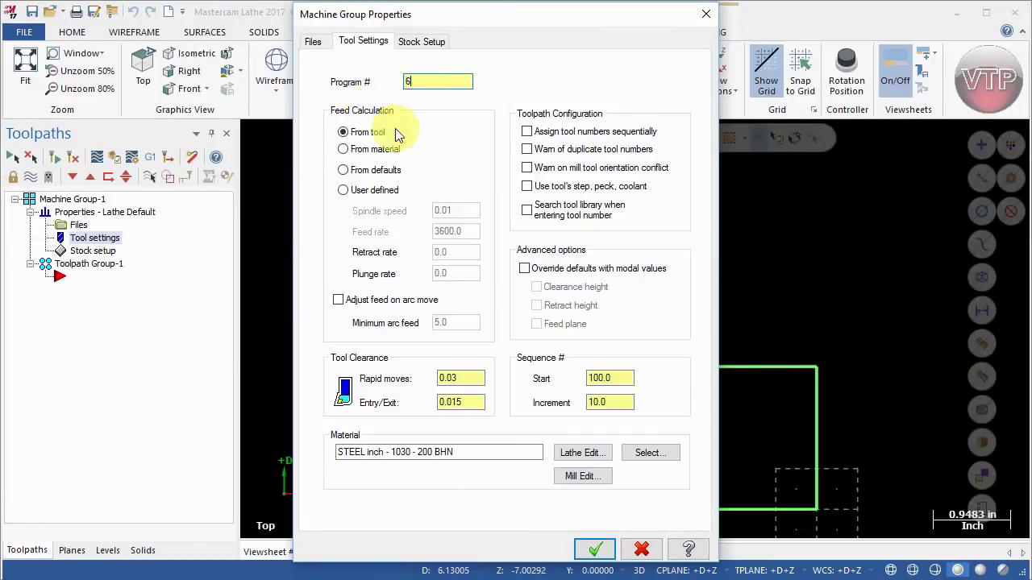
left_click(593, 138)
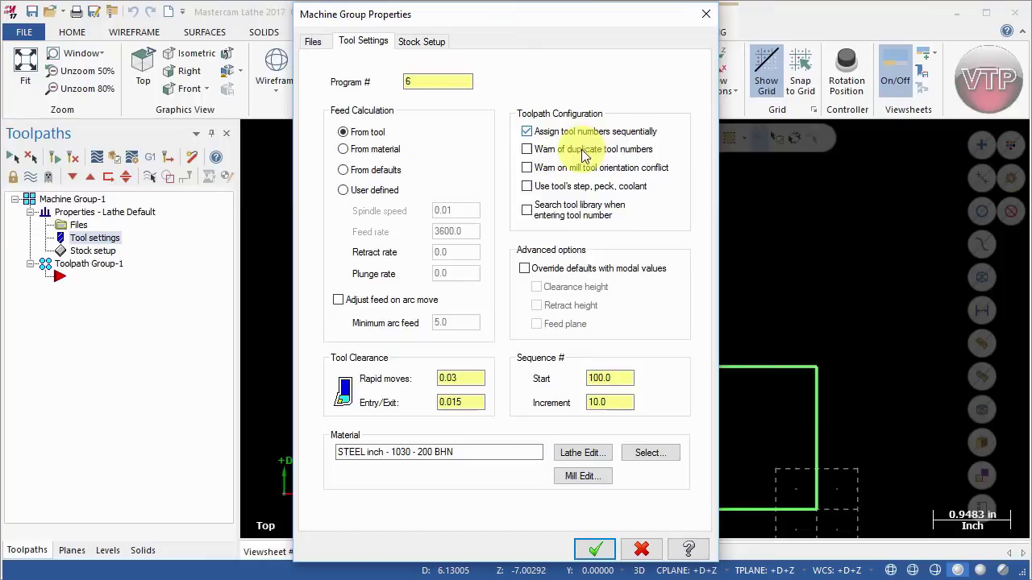
left_click(587, 150)
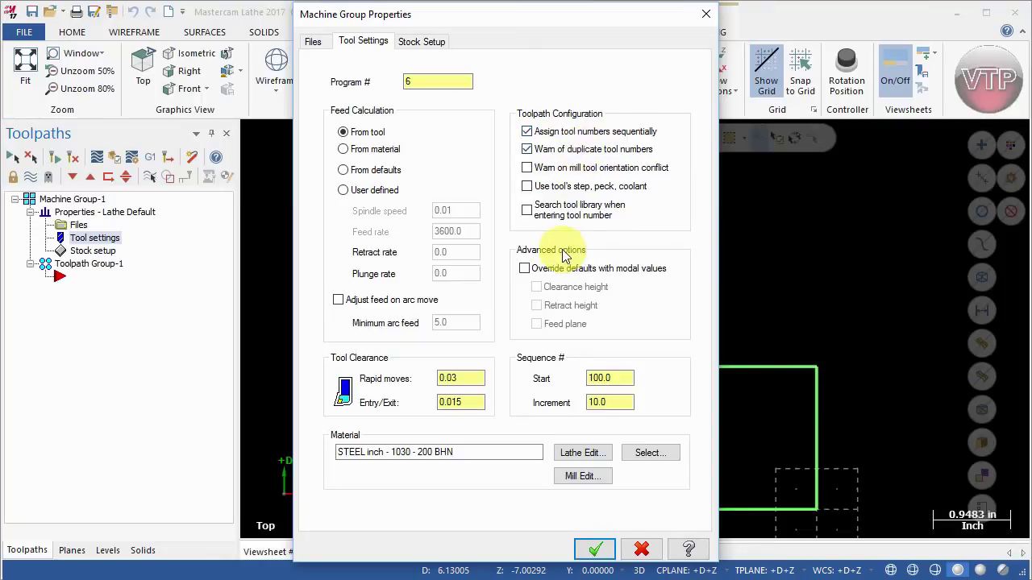
Step: Override the defaults with modal values for clearance height, retract height and feed plane
left_click(550, 270)
left_click(562, 288)
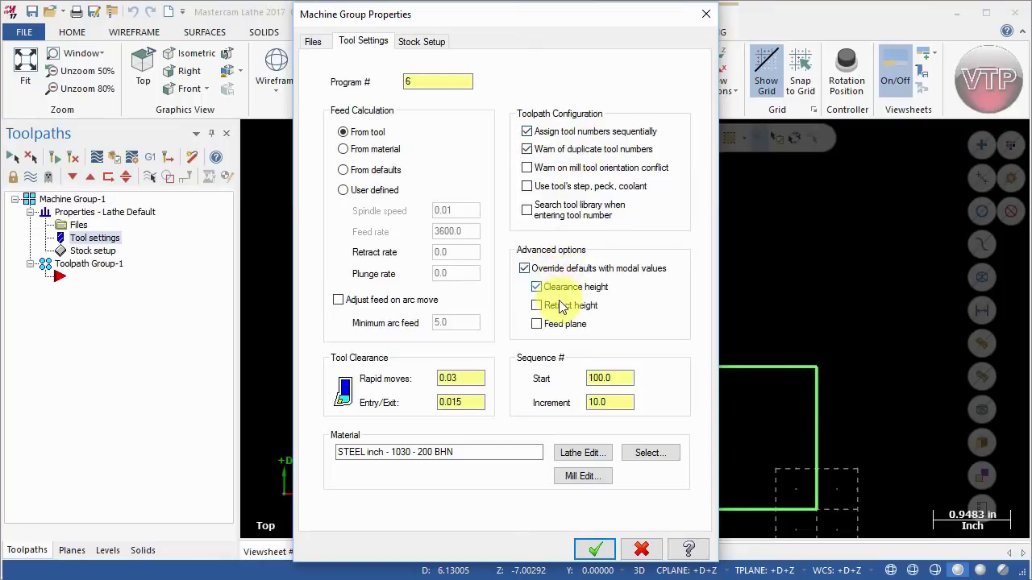
left_click(562, 307)
left_click(560, 324)
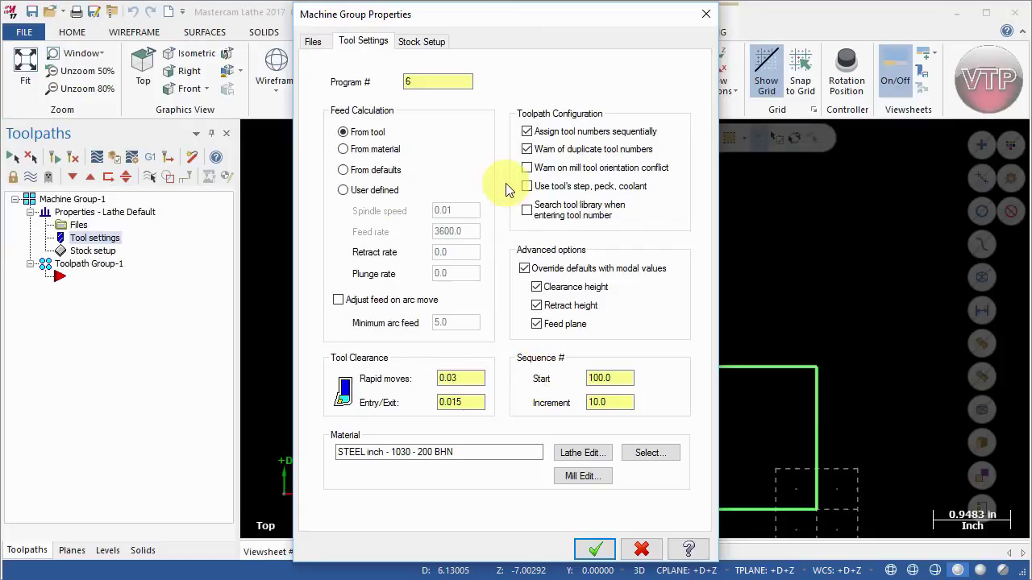
Step: Set the stock plane to +D+Z in the machine group's stock setup
left_click(423, 41)
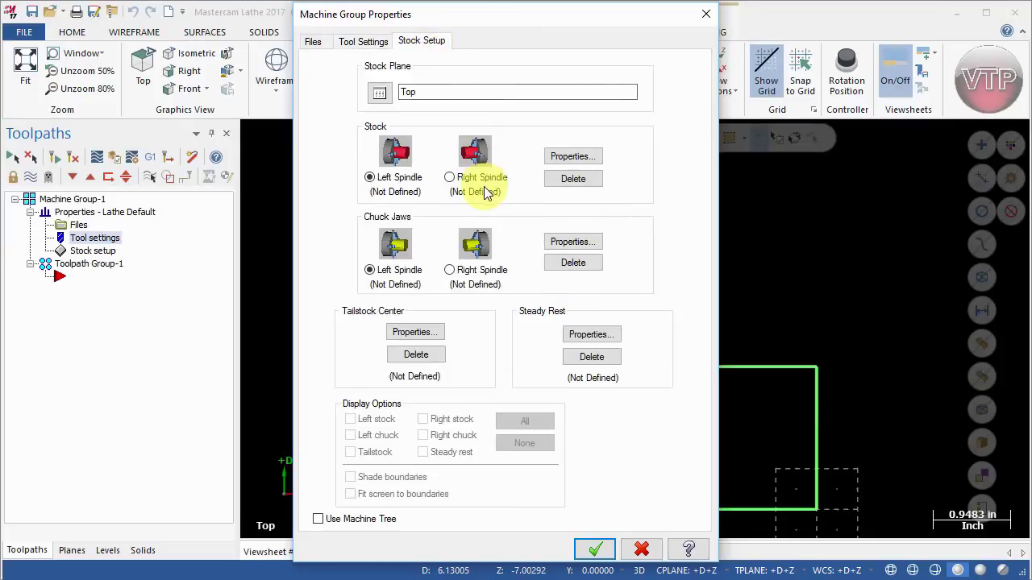
left_click(383, 95)
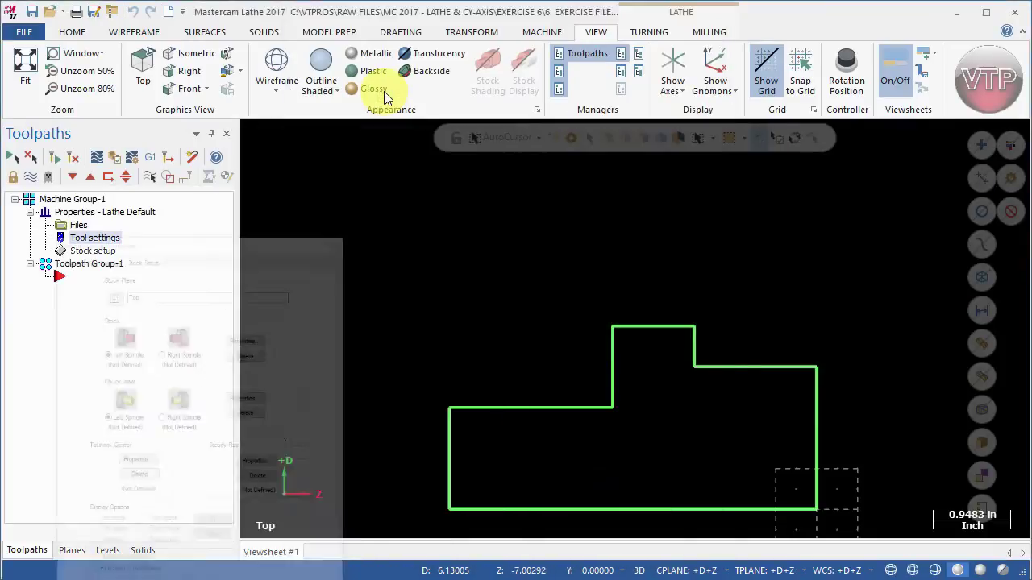
left_click_drag(287, 231, 282, 270)
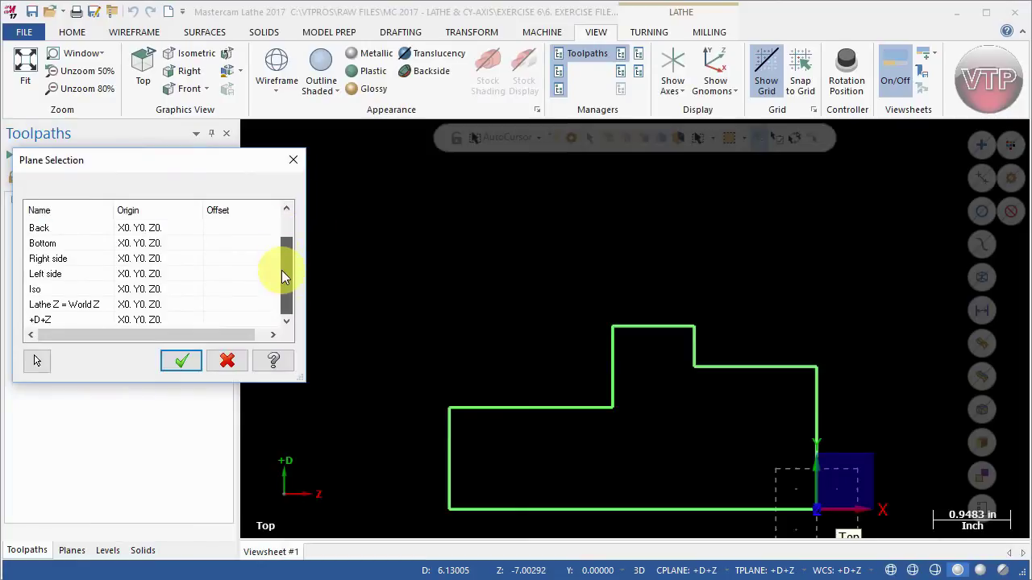
left_click(99, 322)
left_click(173, 361)
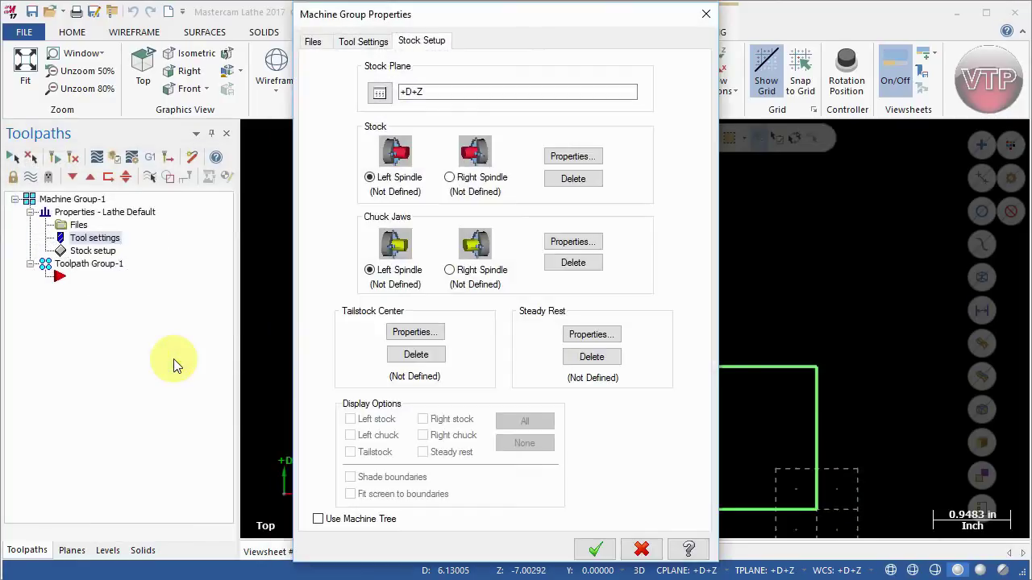
Step: Define cylindrical left spindle stock with OD 4.5 and length 4.5, using margins of 0.2 on the OD, 0.2 right and 2.0 left
left_click(588, 157)
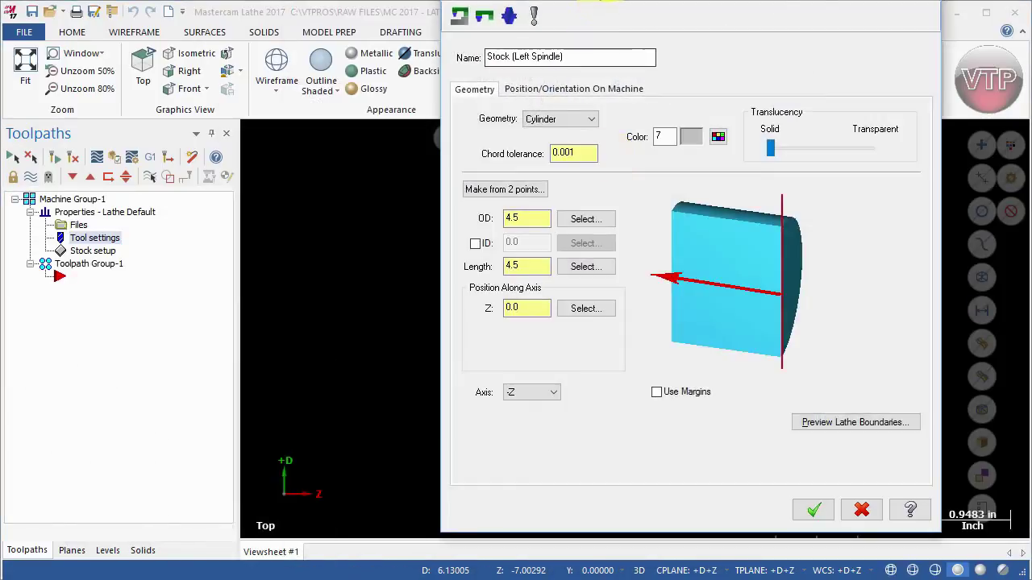
left_click_drag(524, 10, 315, 11)
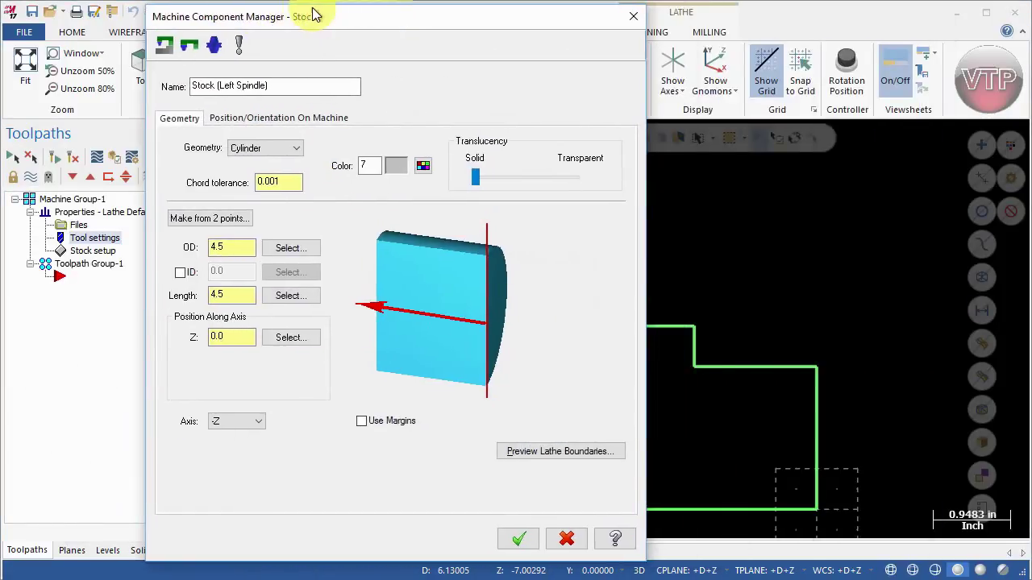
left_click(238, 246)
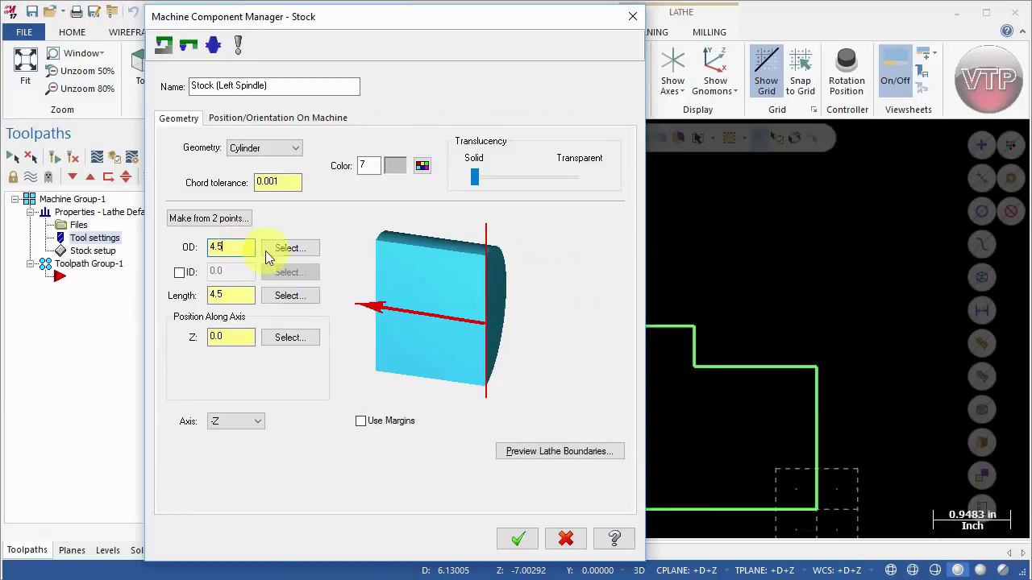
left_click(234, 295)
left_click(361, 421)
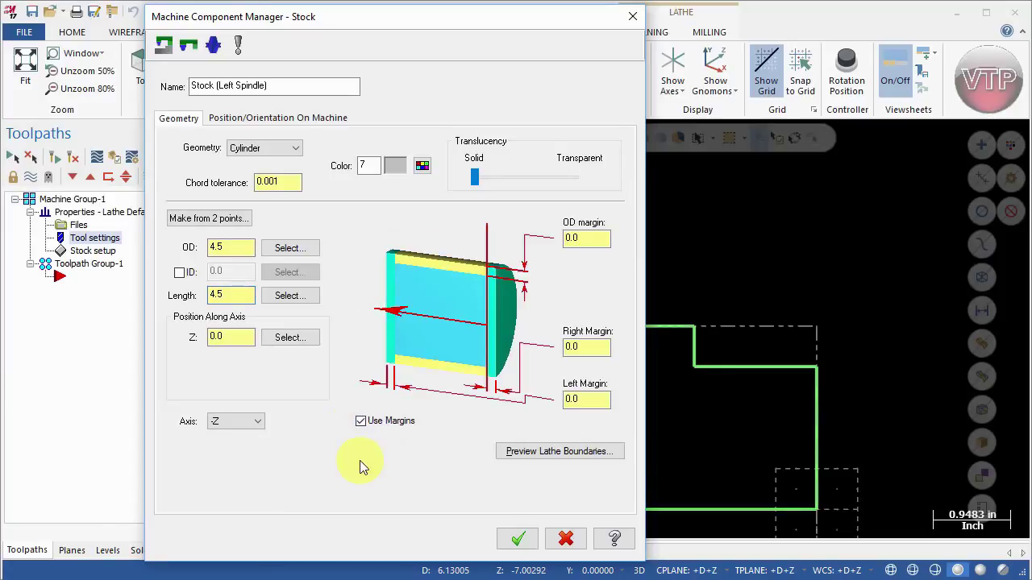
left_click(589, 238)
type(".2")
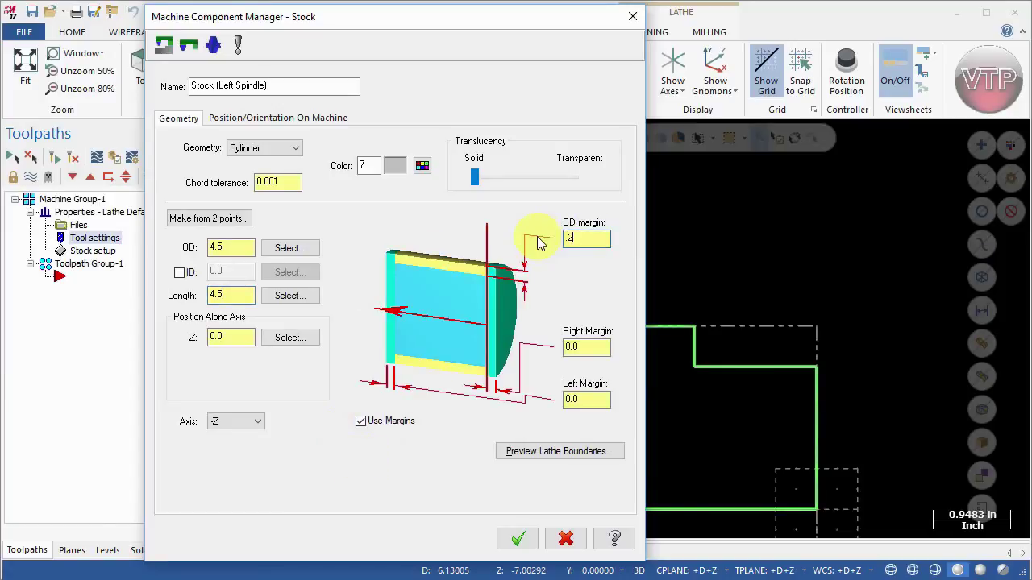
left_click(595, 346)
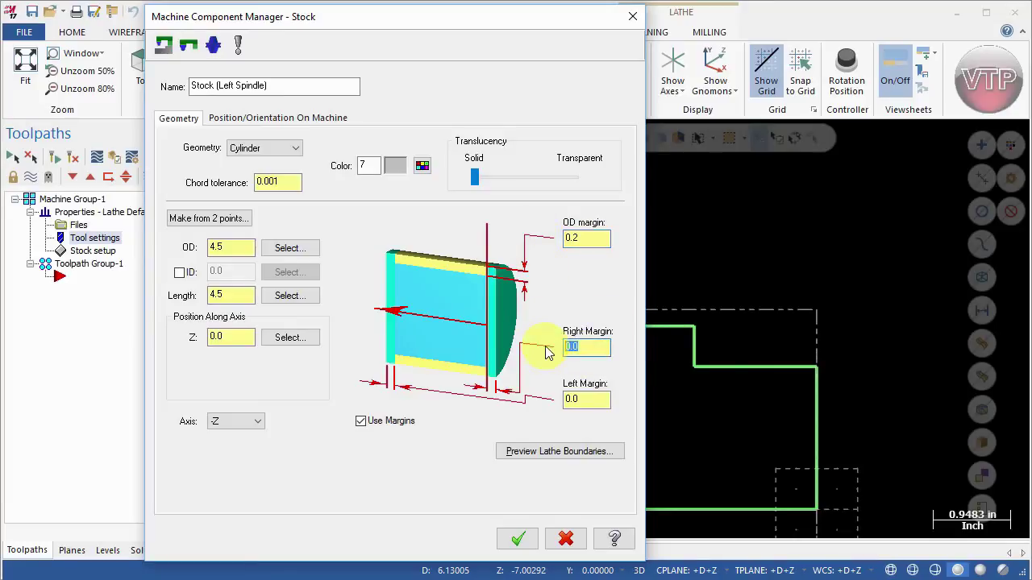
type(".2")
left_click(594, 401)
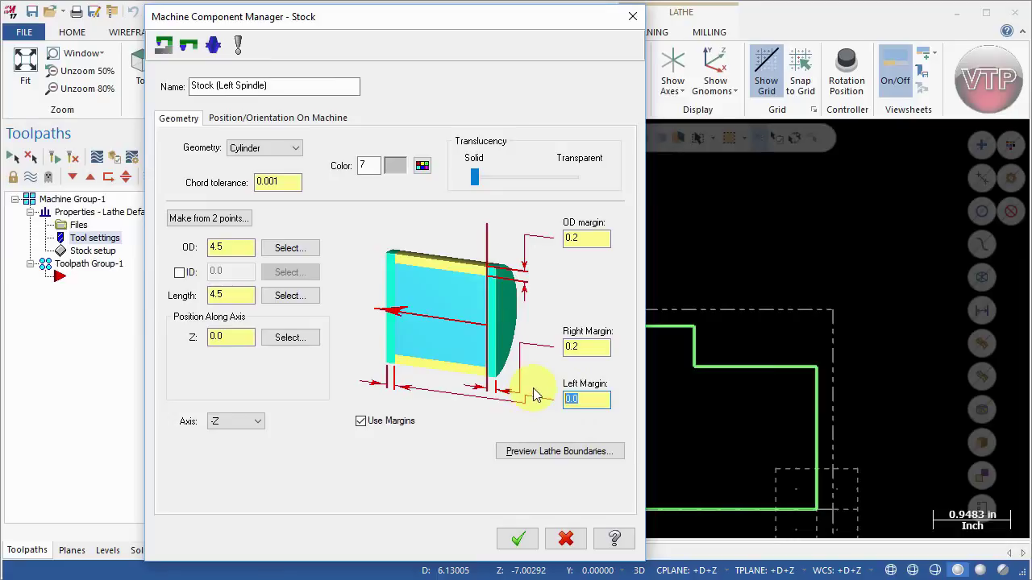
type("2.0")
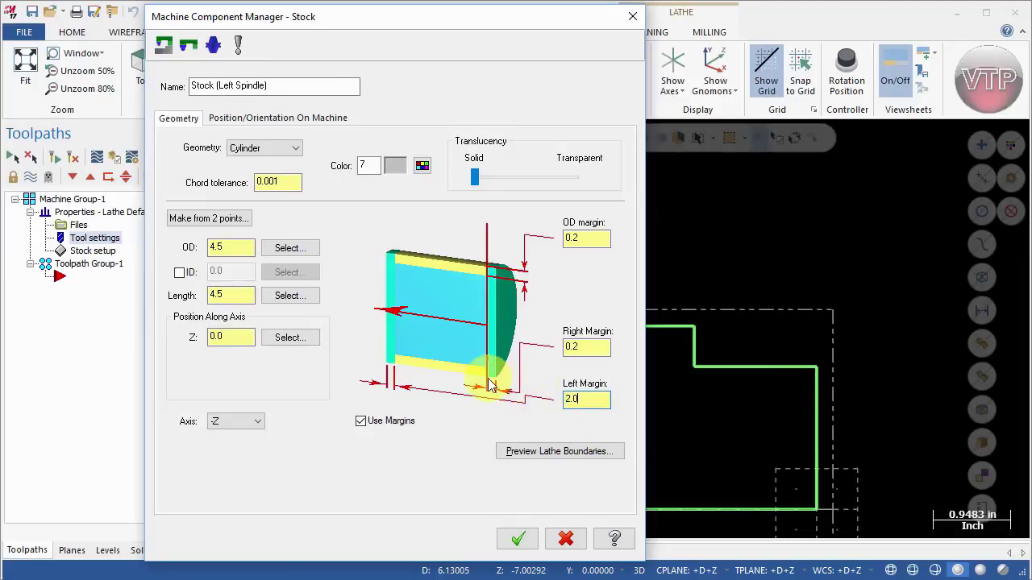
left_click(516, 539)
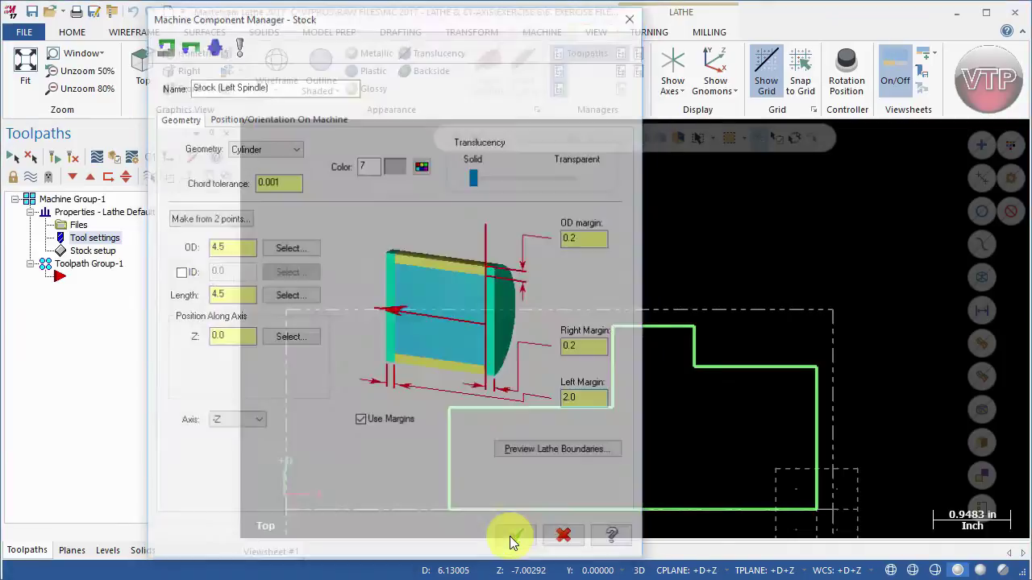
Step: Define the left spindle chuck jaws with the OD #2 clamping method, positioned from the stock
left_click_drag(475, 20, 512, 518)
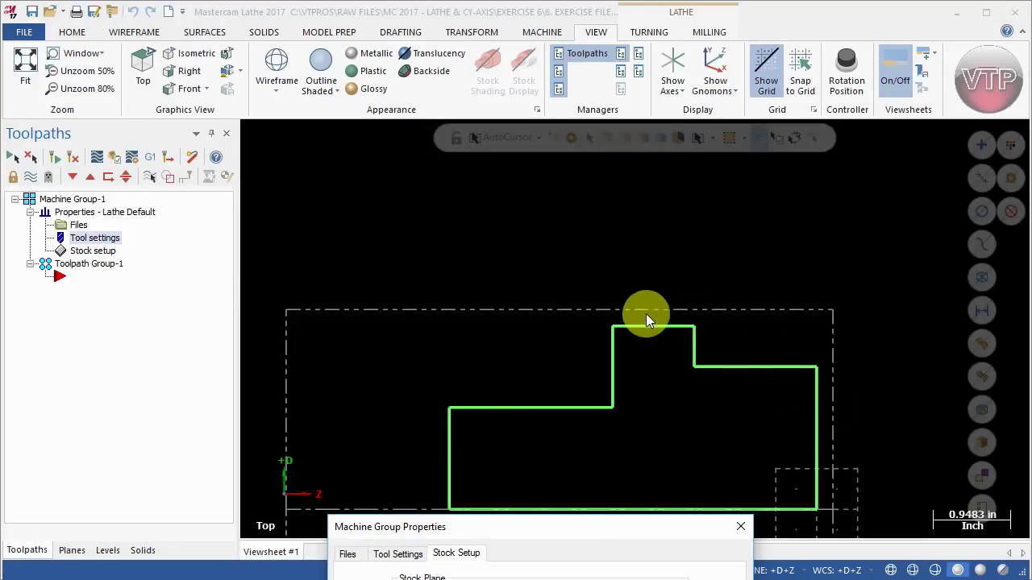
left_click_drag(543, 527, 510, 31)
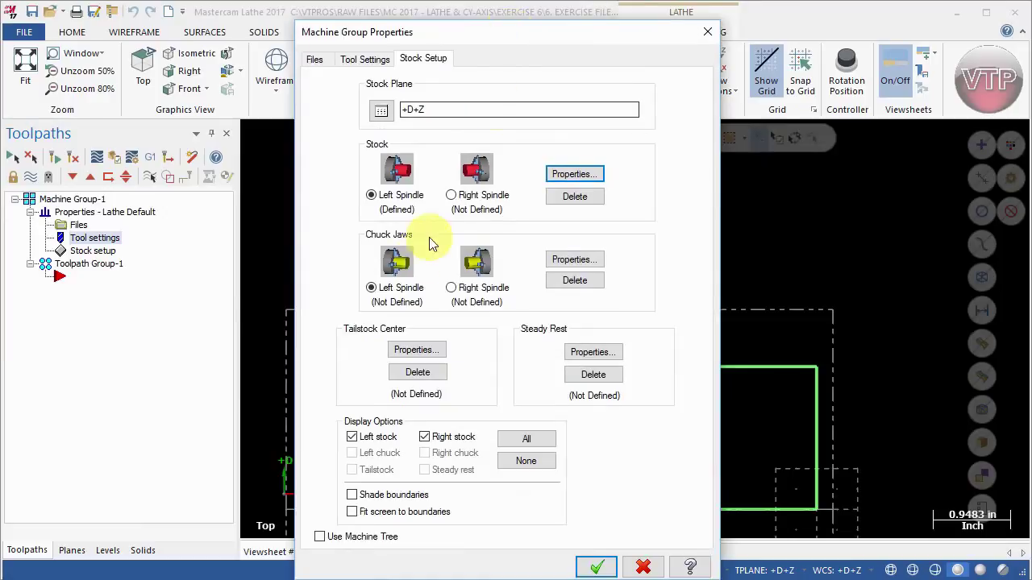
left_click(575, 259)
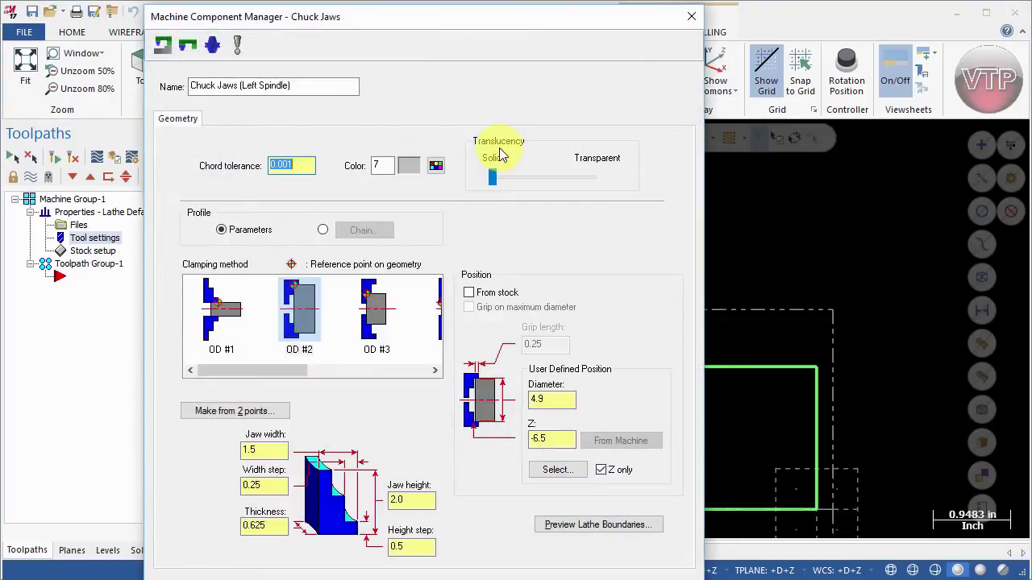
left_click(314, 319)
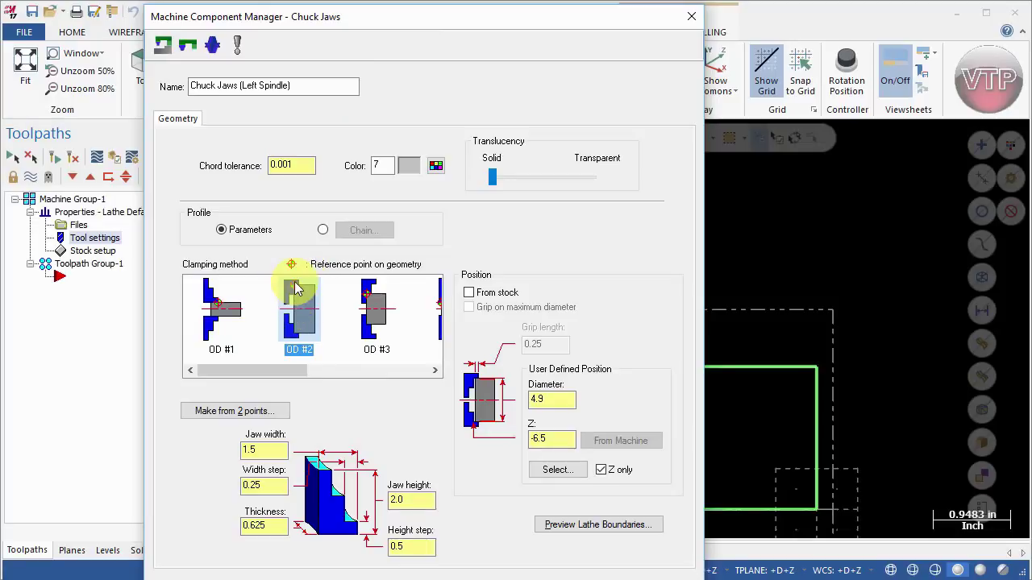
left_click(468, 293)
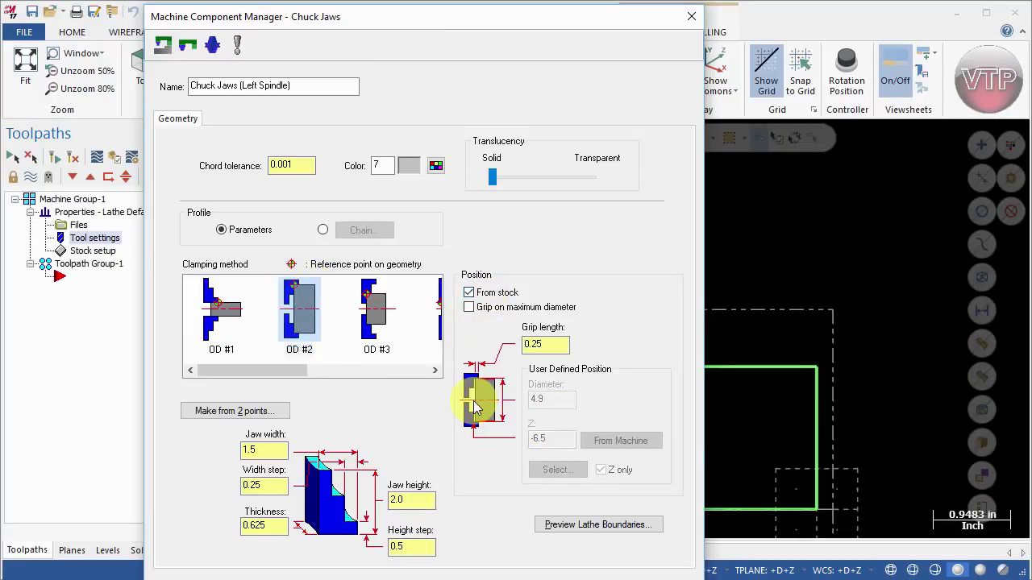
Step: Set the chuck jaws' grip length to 0
left_click_drag(454, 23, 906, 12)
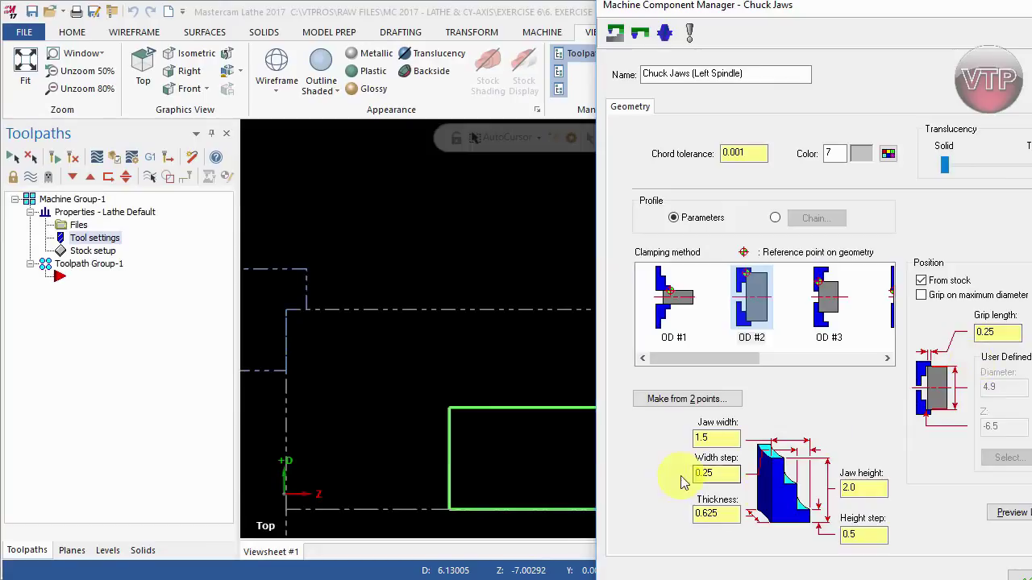
left_click_drag(1017, 333, 940, 339)
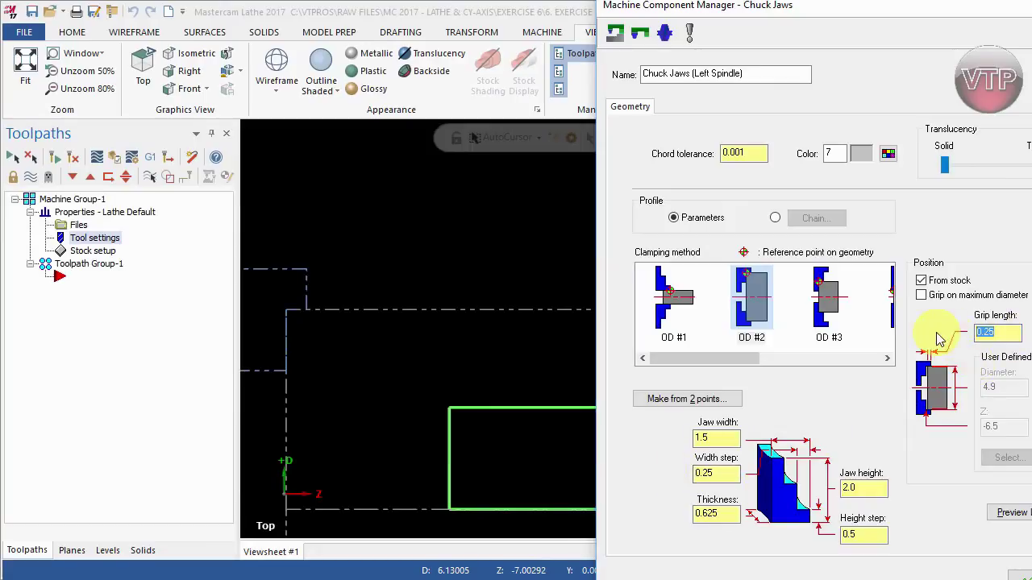
type("0")
key("Return")
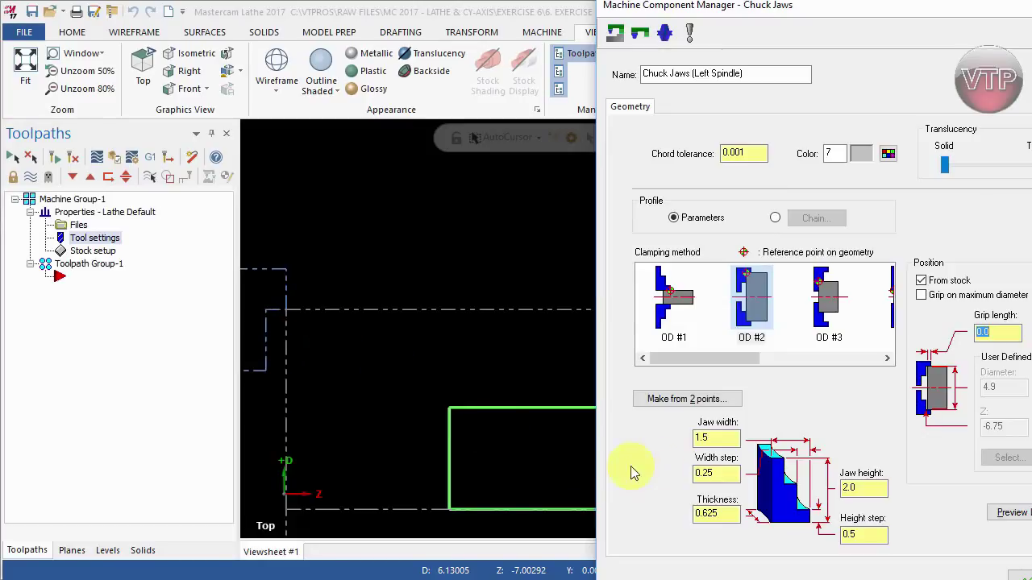
Step: Set the chuck jaws' width step to 0.5 and grip length to 0.5, and accept the jaw definition
left_click(706, 474)
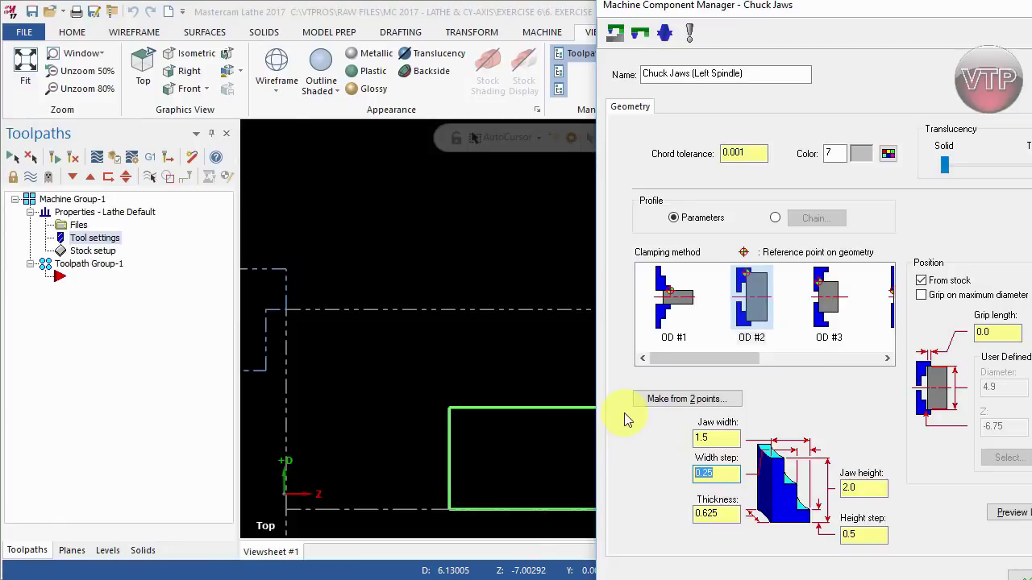
type(".5")
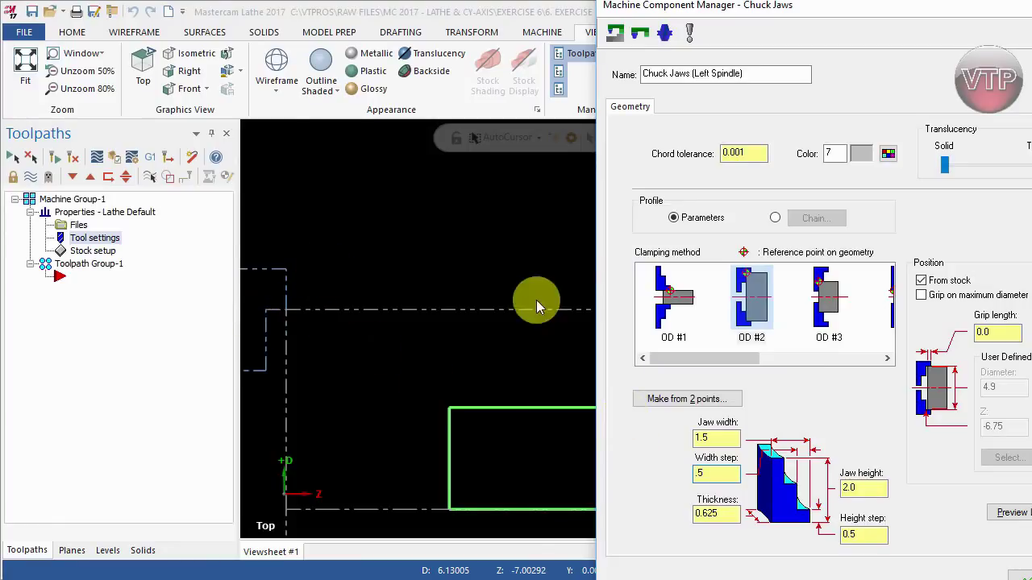
left_click(980, 333)
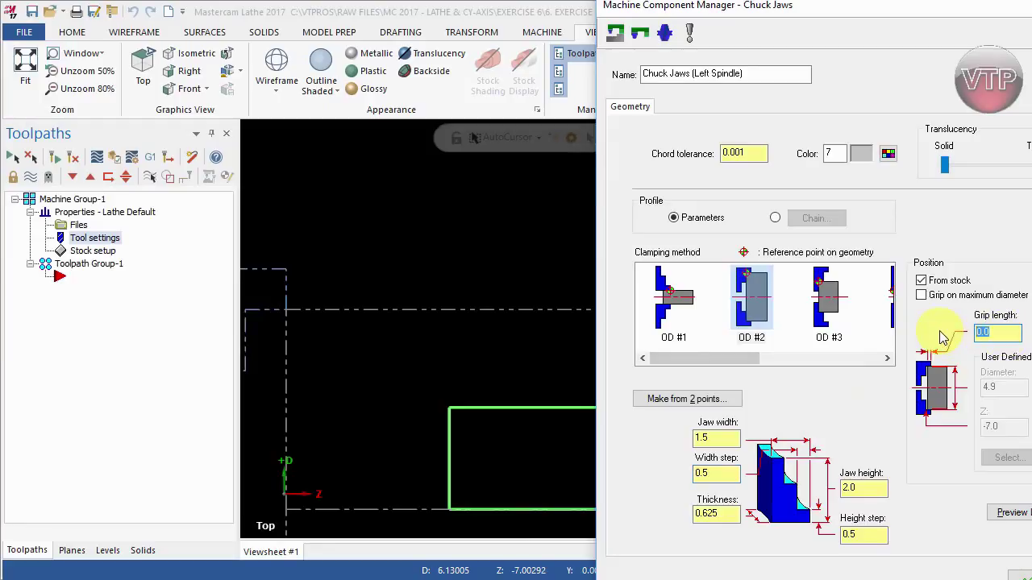
type("0.5")
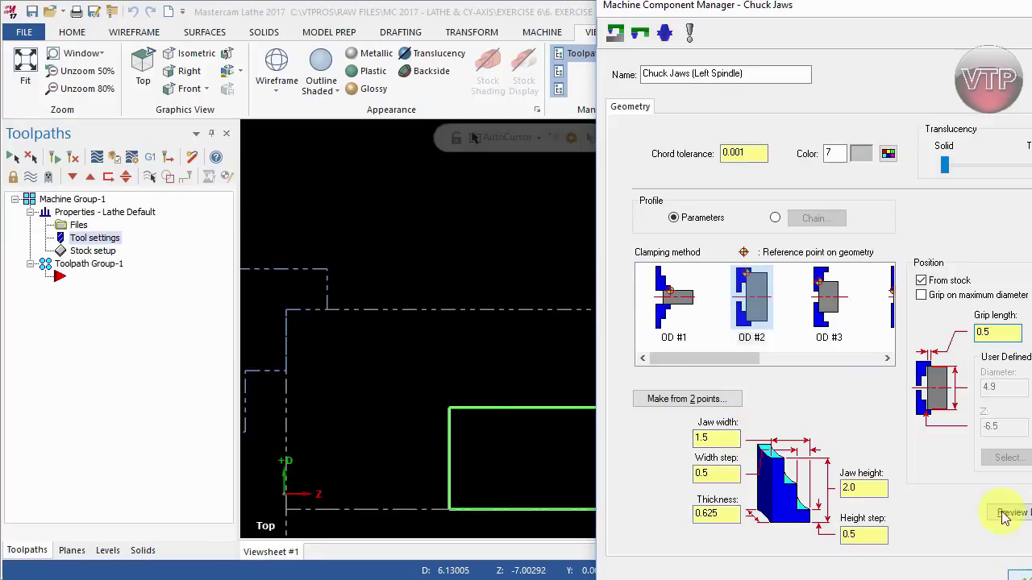
left_click_drag(876, 10, 743, 0)
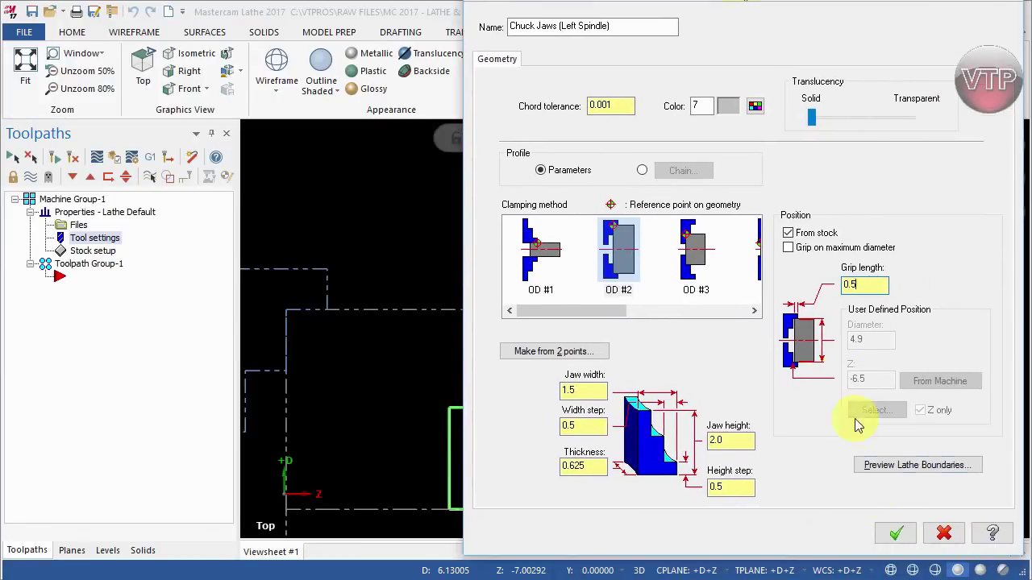
left_click(897, 541)
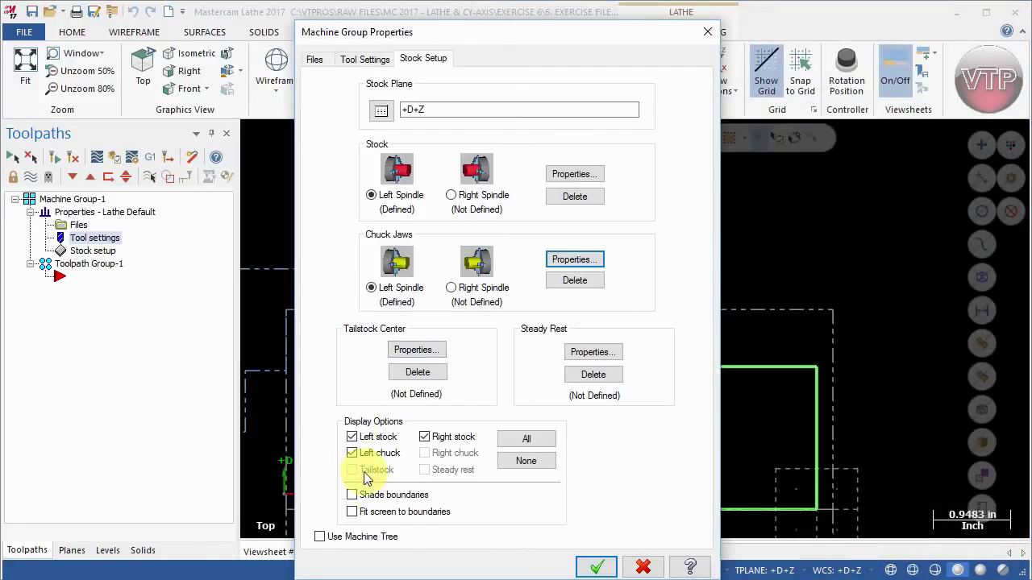
Step: Enable shaded boundaries for the stock and chuck display and apply the machine group properties
left_click(370, 495)
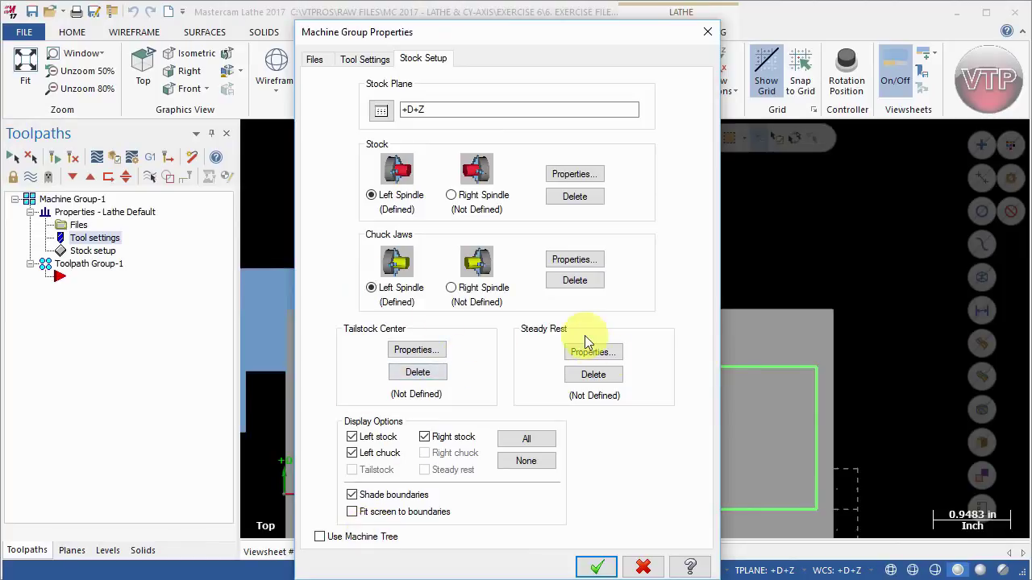
left_click(597, 567)
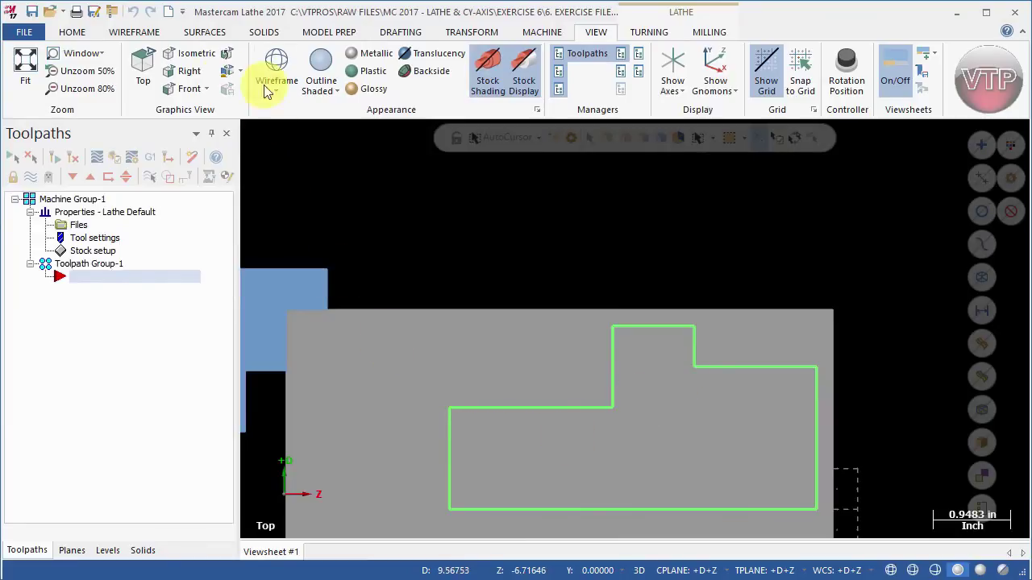
left_click(23, 65)
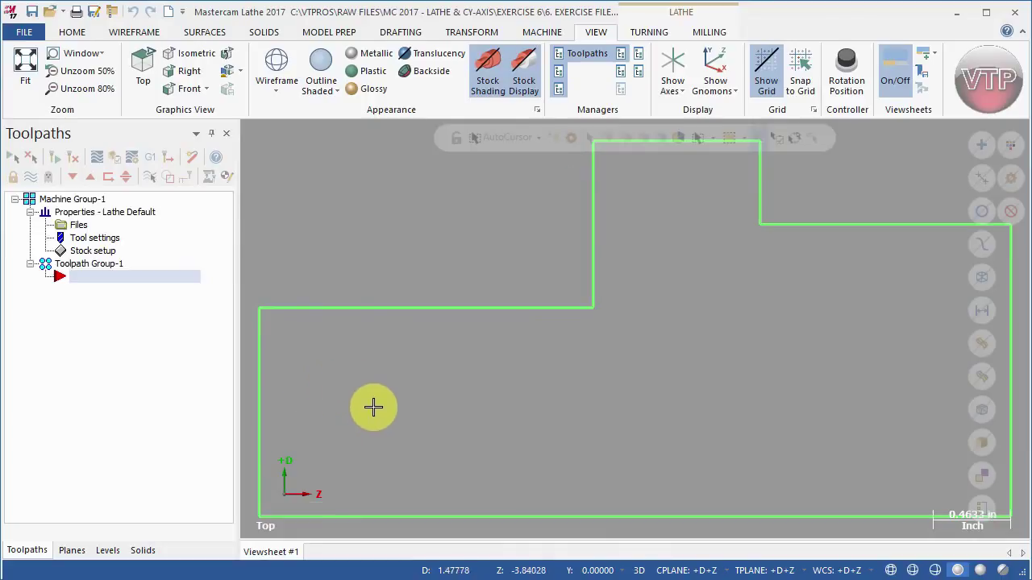
scroll(375, 403, "down", 4)
scroll(398, 396, "down", 4)
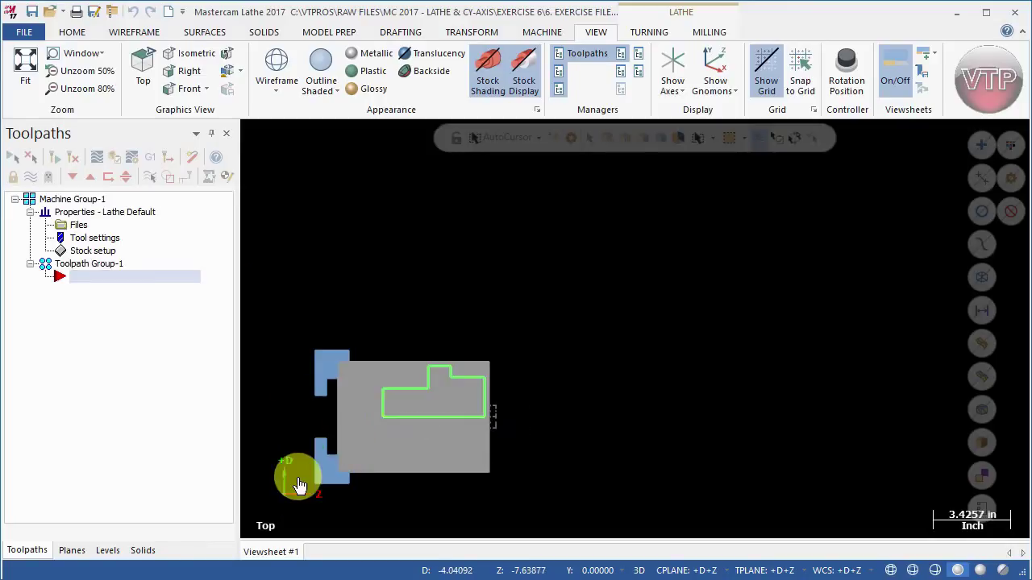
scroll(282, 488, "up", 3)
scroll(278, 498, "up", 1)
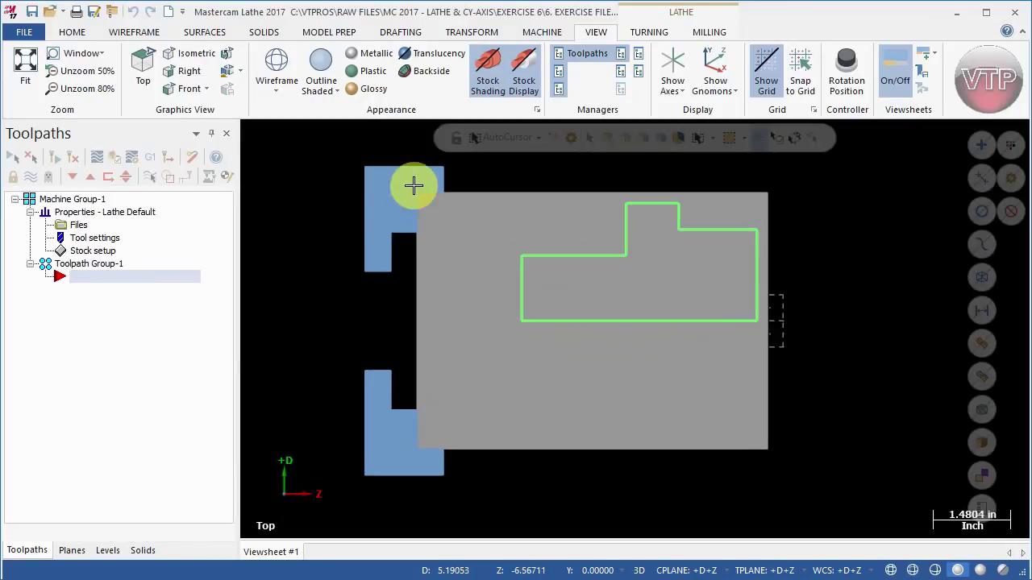